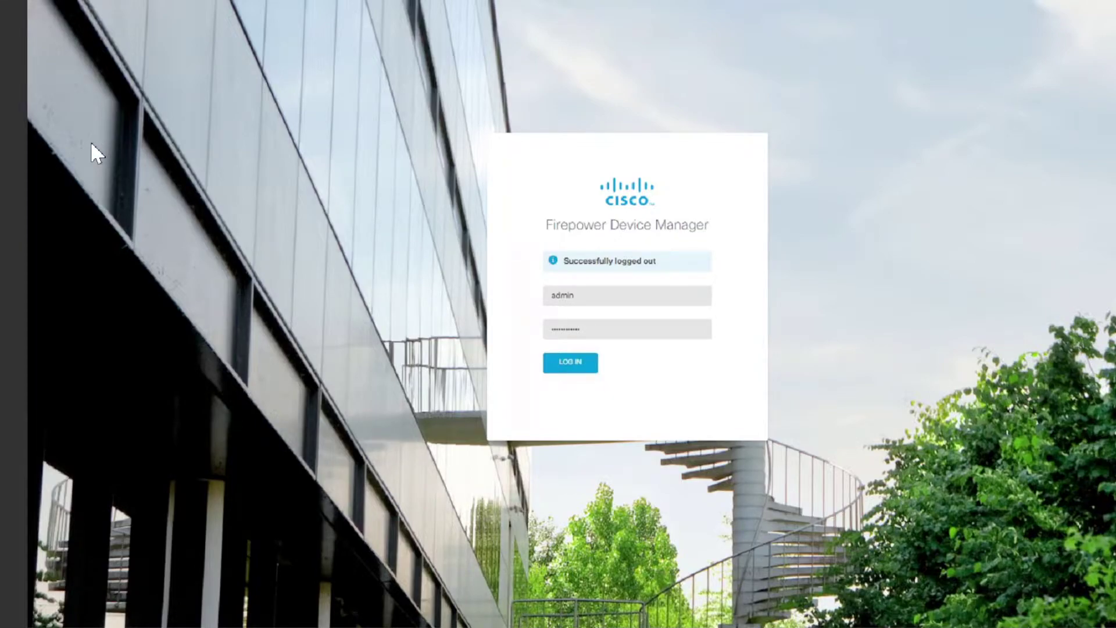
Sign in to Firepower Device Manager as admin with the pre-filled credentials.
{"action": "left_click", "coordinate": [581, 362]}
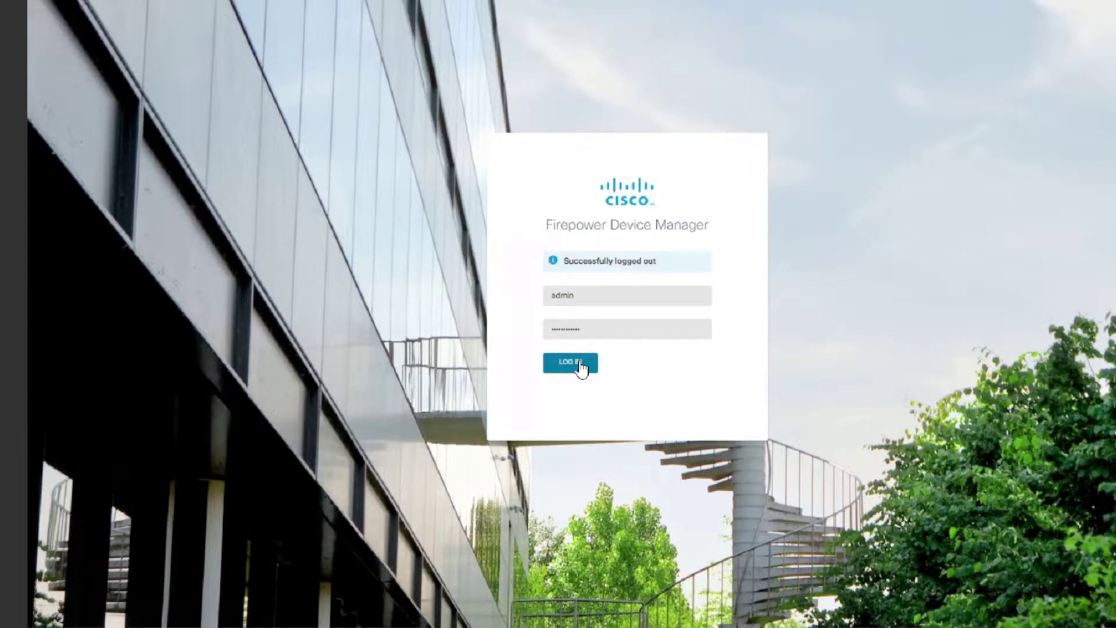
{"action": "left_click", "coordinate": [579, 365]}
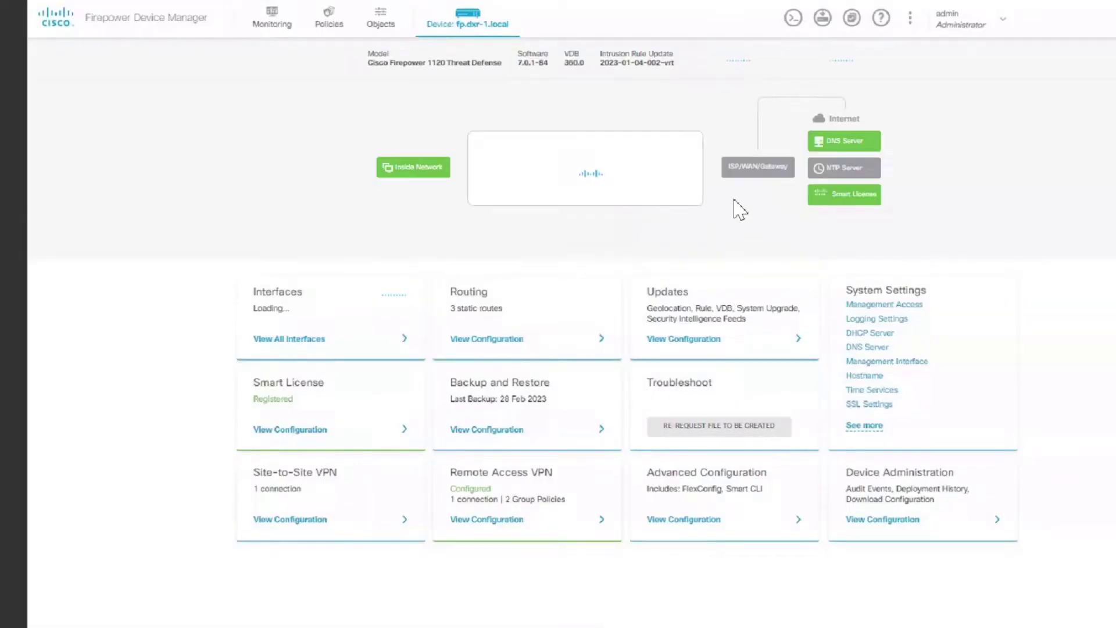
From the Advanced Configuration tile, go to FlexConfig Objects and start a new object.
{"action": "left_click_drag", "start_coordinate": [678, 472], "coordinate": [779, 473]}
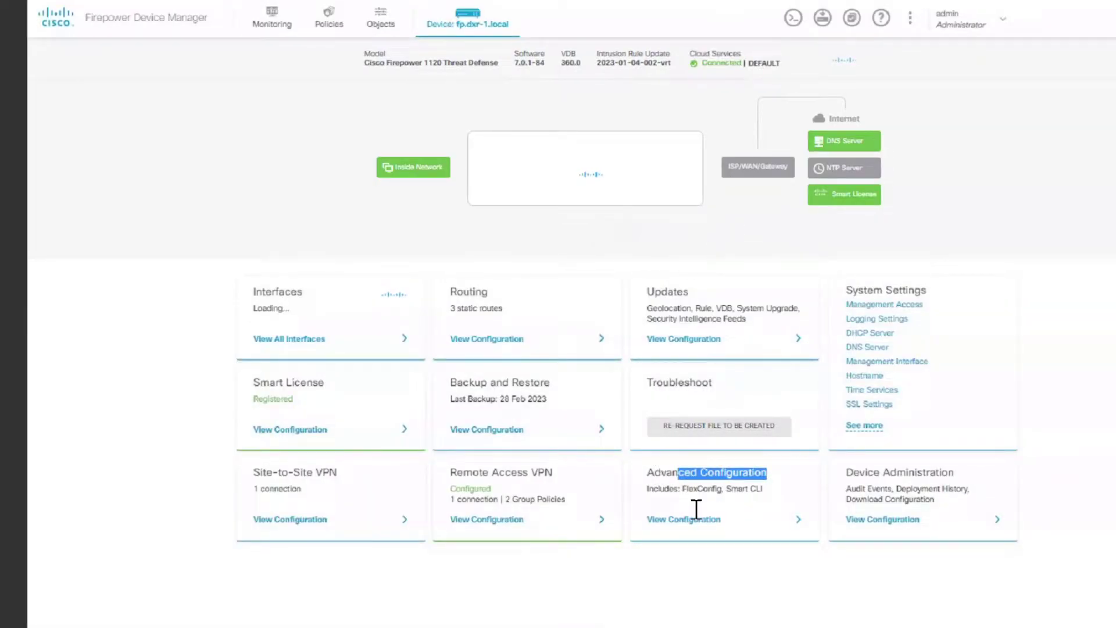
{"action": "left_click_drag", "start_coordinate": [683, 490], "coordinate": [723, 490]}
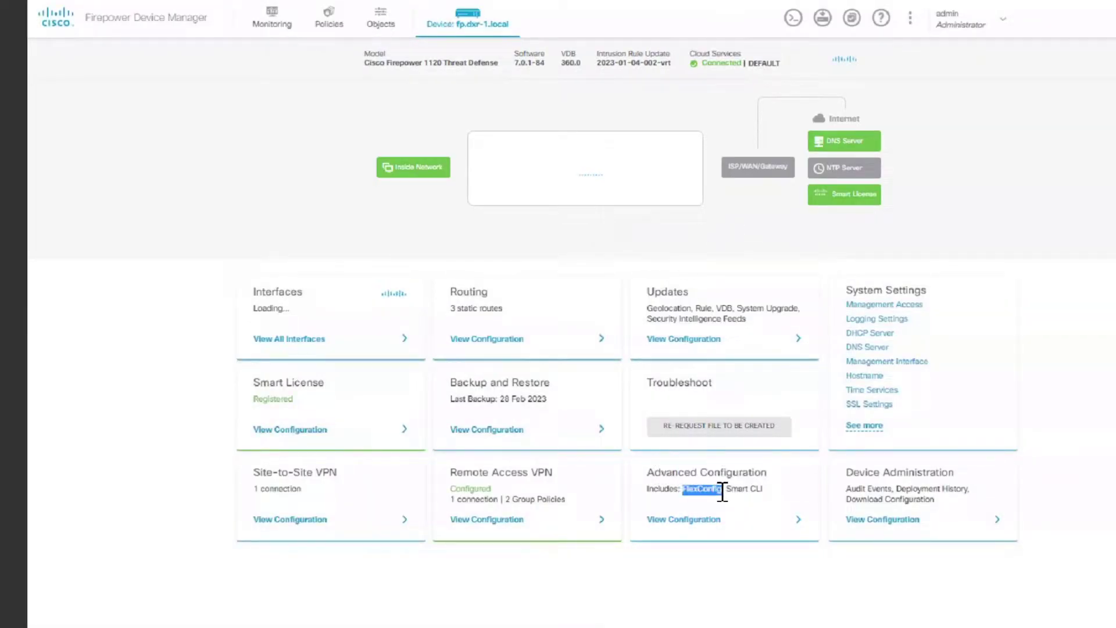
{"action": "left_click", "coordinate": [695, 526]}
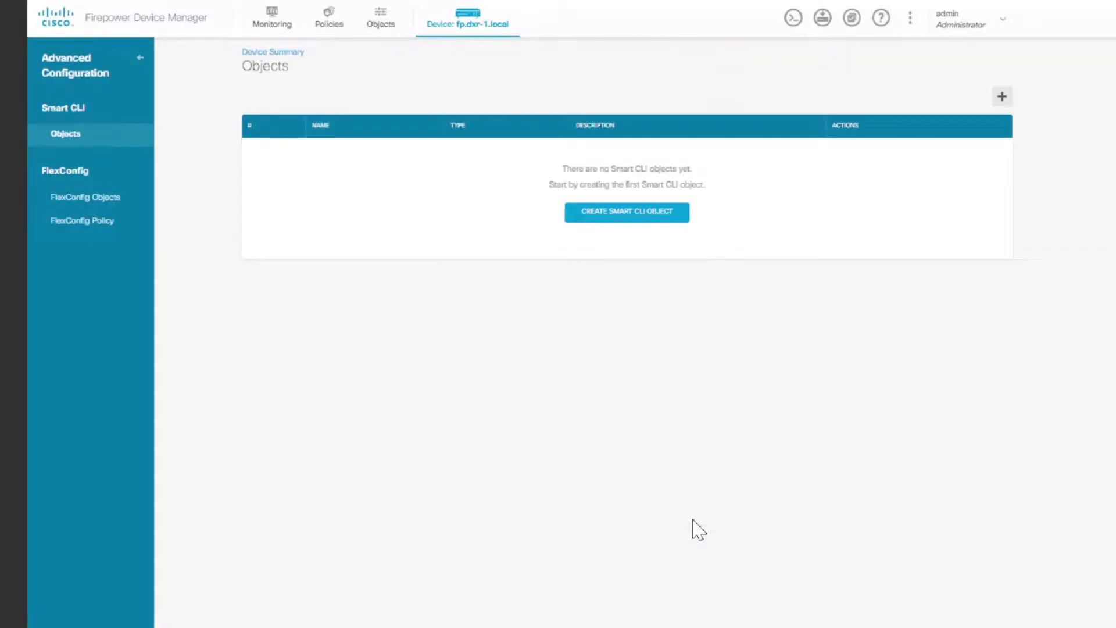
{"action": "left_click", "coordinate": [96, 199]}
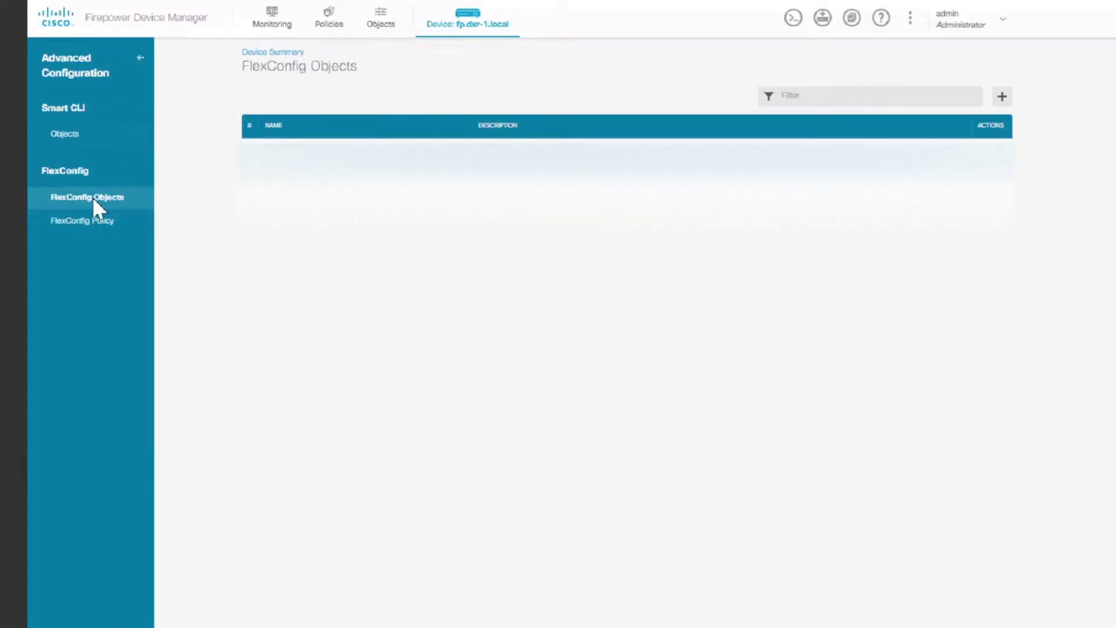
{"action": "left_click", "coordinate": [1002, 97]}
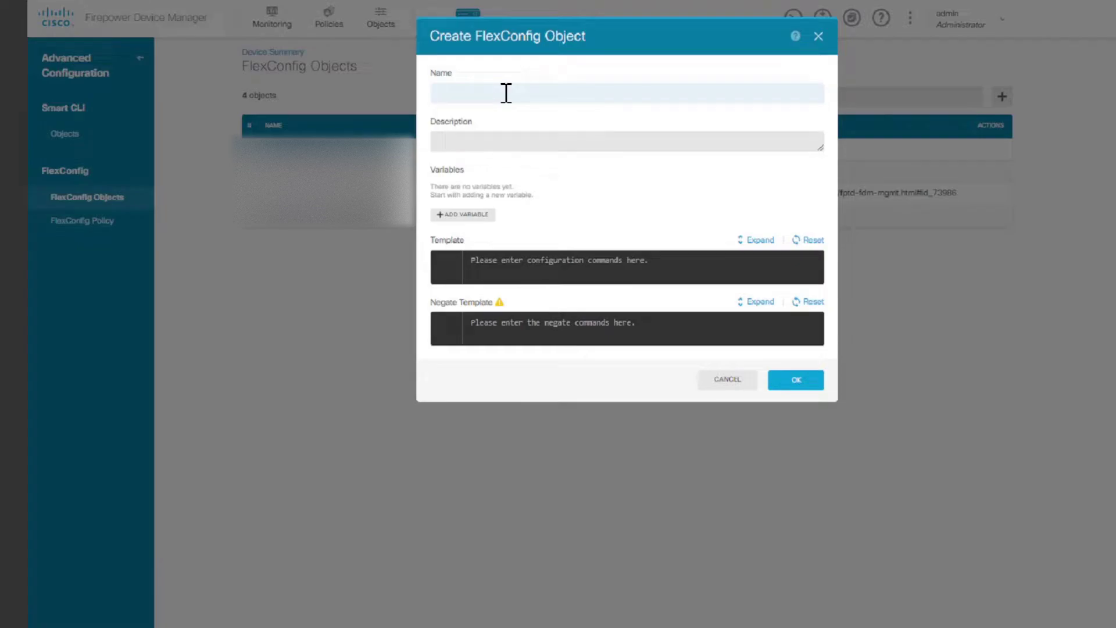
Enter 'My Reservation' as the object name and 'Computer Reservation' as its description.
{"action": "left_click", "coordinate": [506, 91]}
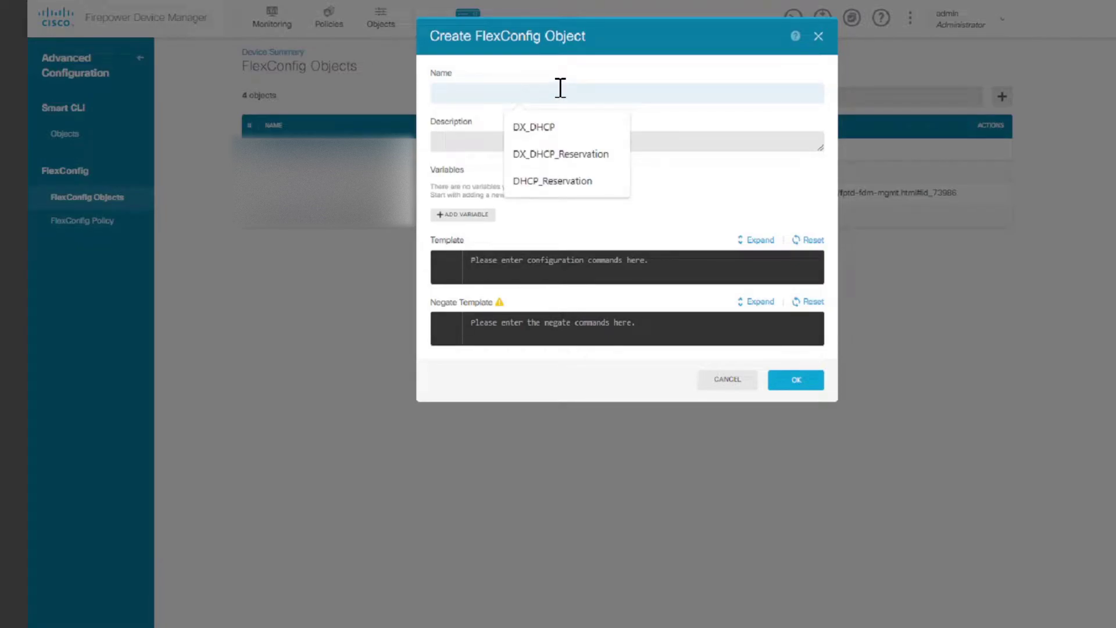
{"action": "type", "text": "My Reser"}
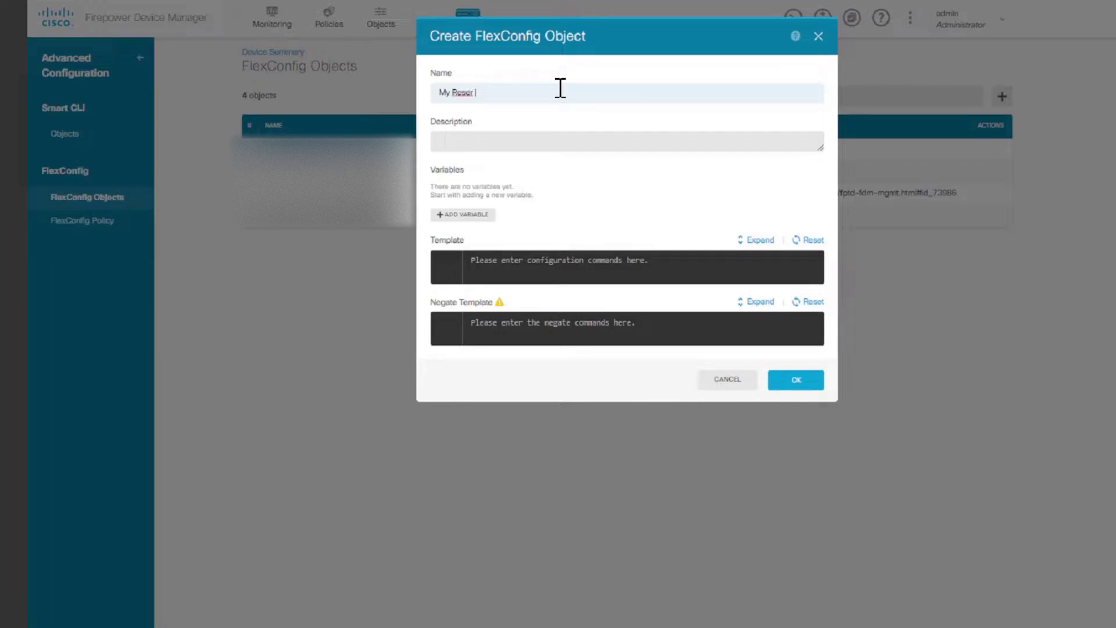
{"action": "type", "text": "vation"}
{"action": "left_click", "coordinate": [549, 144]}
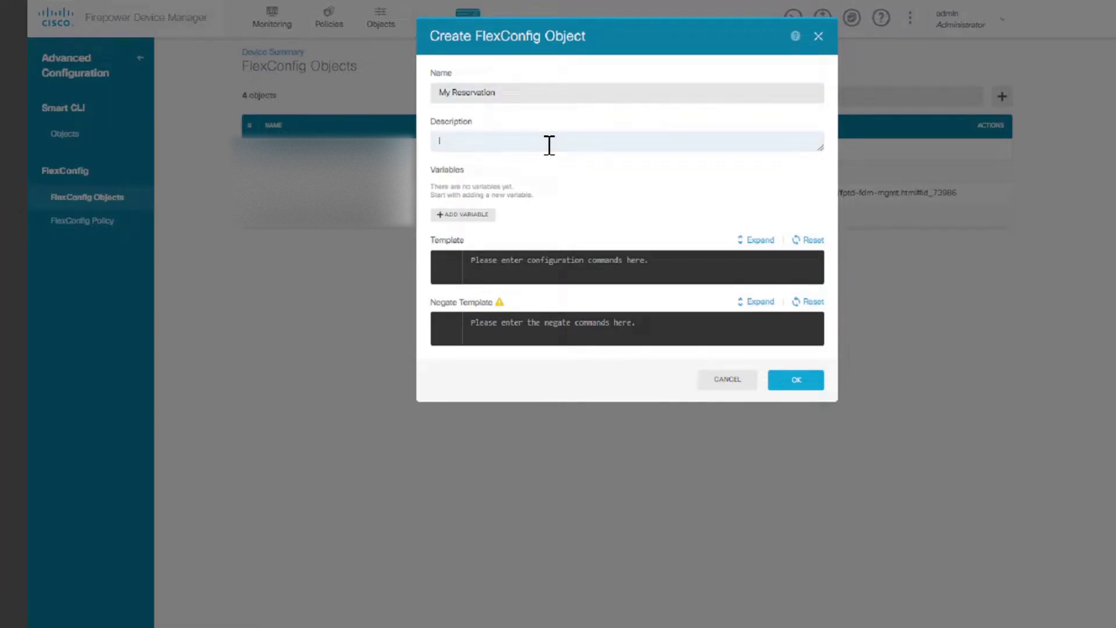
{"action": "type", "text": "Computer Reservation"}
Point out the Template and Negate Template editors in the object dialog.
{"action": "left_click", "coordinate": [576, 267]}
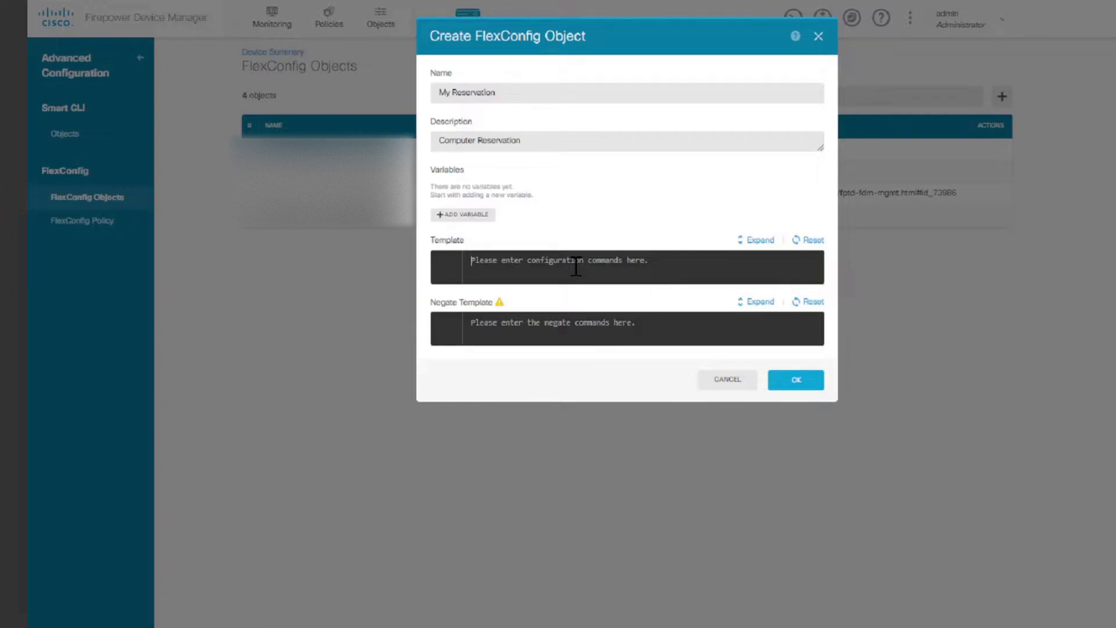
{"action": "double_click", "coordinate": [445, 243]}
{"action": "left_click_drag", "start_coordinate": [436, 305], "coordinate": [485, 307]}
{"action": "left_click", "coordinate": [559, 257]}
{"action": "left_click", "coordinate": [558, 328]}
{"action": "left_click", "coordinate": [535, 267]}
Enter 'clear dhcpd binding all' as the first Template line.
{"action": "left_click", "coordinate": [510, 264]}
{"action": "type", "text": "clear dhcpd binding all"}
{"action": "key", "text": "Return"}
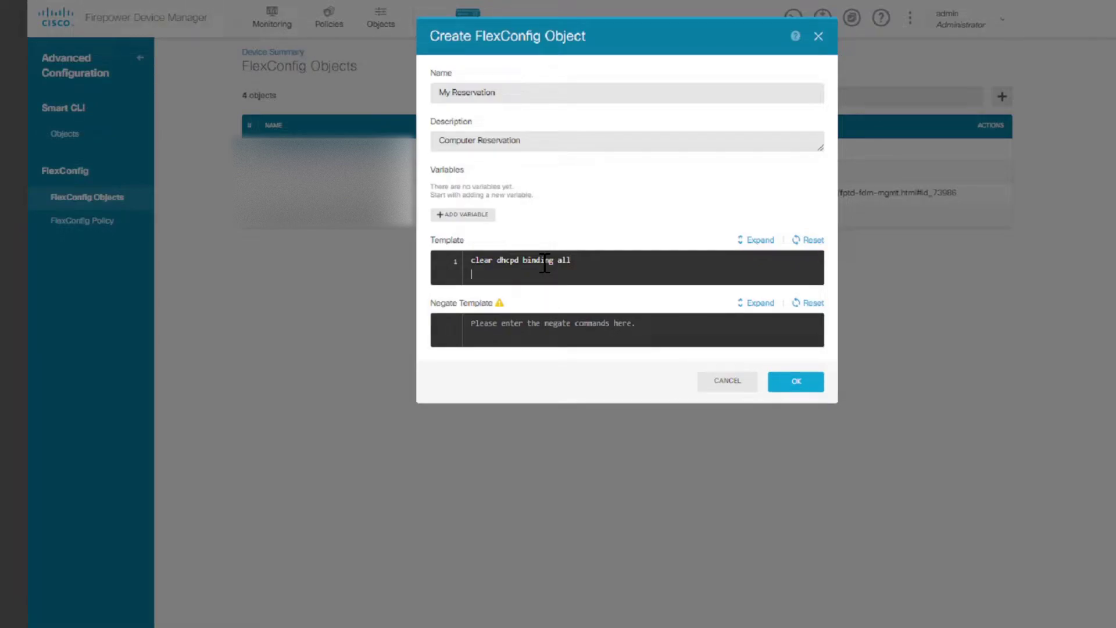
Enter Template line 2: 'dhcpd reserve-address 192.168.100.99 0abd.00cf.443c phone-vlan'.
{"action": "type", "text": "dhcpd reserve-address 192.168.100.99"}
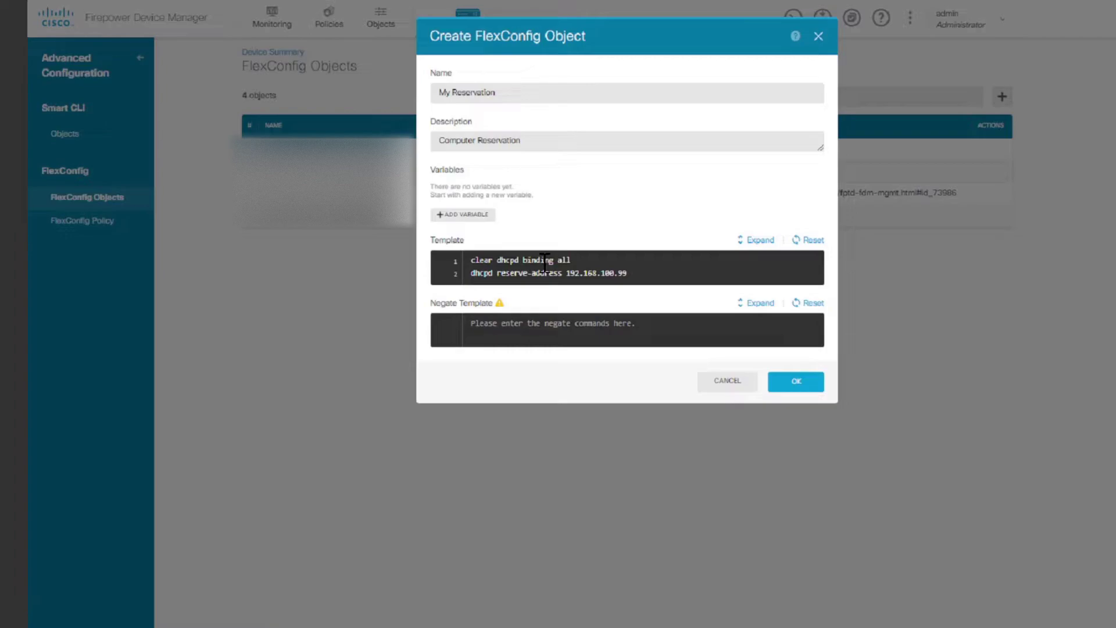
{"action": "type", "text": "0abd.00cf.443a"}
{"action": "key", "text": "BackSpace"}
{"action": "type", "text": "s"}
{"action": "key", "text": "BackSpace"}
{"action": "type", "text": "c"}
{"action": "type", "text": "phone-vlan"}
Add Template line 3: 'dhcpd reserve-address 172.16.31.200 ccfc.9848.fa73 lan'.
{"action": "key", "text": "Return"}
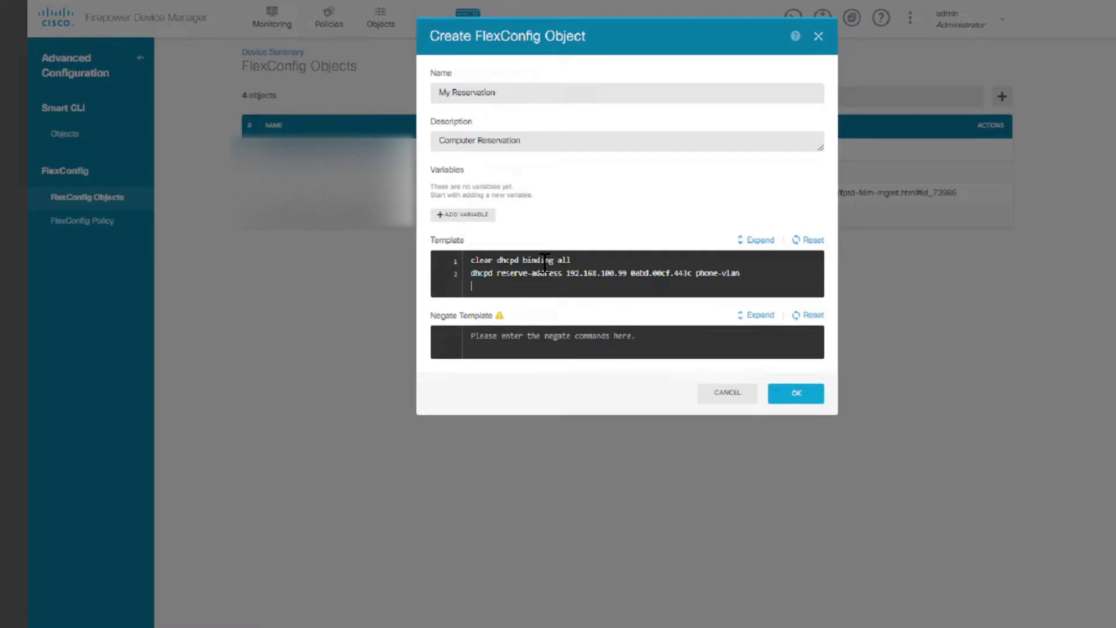
{"action": "type", "text": "d"}
{"action": "type", "text": "hc"}
{"action": "type", "text": "pd"}
{"action": "type", "text": " reserve"}
{"action": "type", "text": "-address 1"}
{"action": "type", "text": "92."}
{"action": "key", "text": "BackSpace"}
{"action": "key", "text": "BackSpace"}
{"action": "key", "text": "BackSpace"}
{"action": "key", "text": "BackSpace"}
{"action": "type", "text": "172.16.31.200 ccfc"}
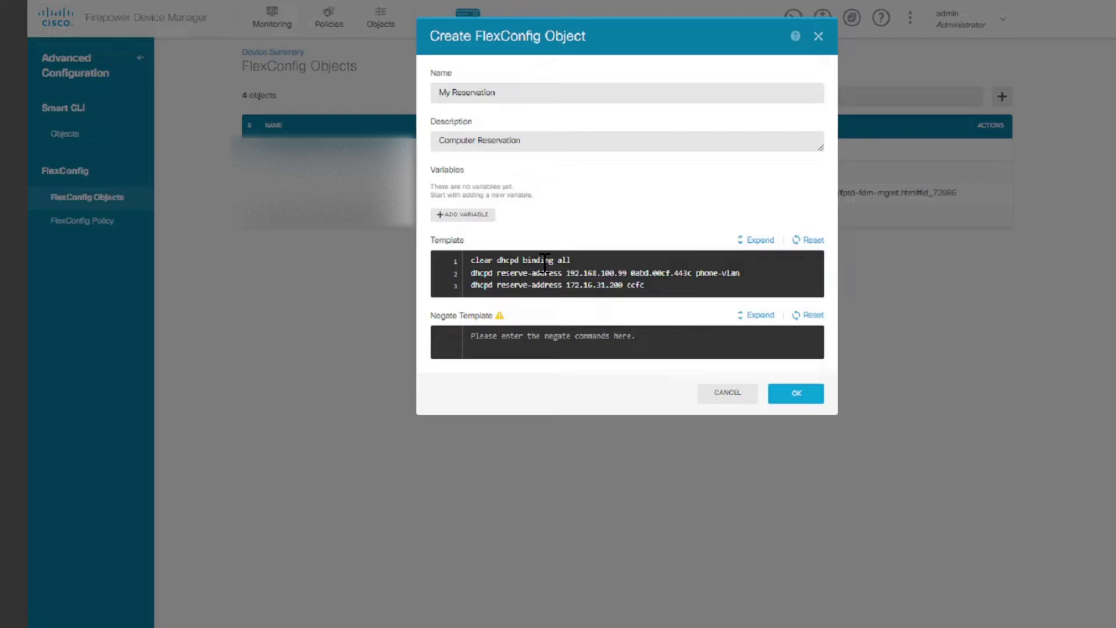
{"action": "type", "text": ".9848.fa73 lan"}
Add Template line 4: 'dhcpd reserve-address 192.168.100.123 0abd.00cd.4448 vlan 400'.
{"action": "key", "text": "Return"}
{"action": "type", "text": "dp"}
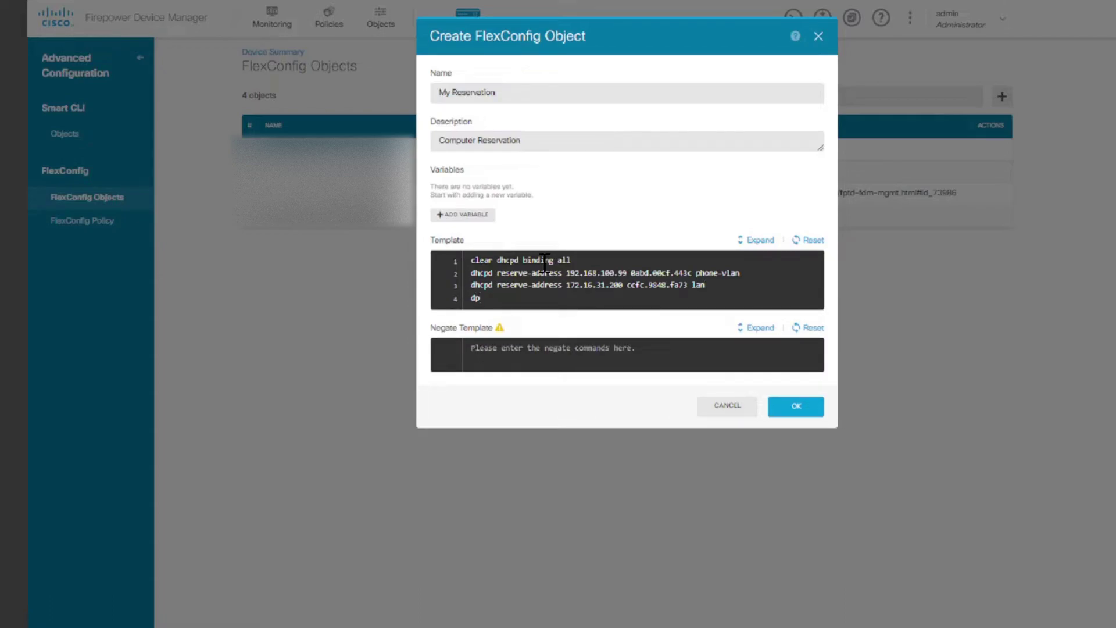
{"action": "key", "text": "BackSpace"}
{"action": "type", "text": "hcpd reserve-address 192.168.1"}
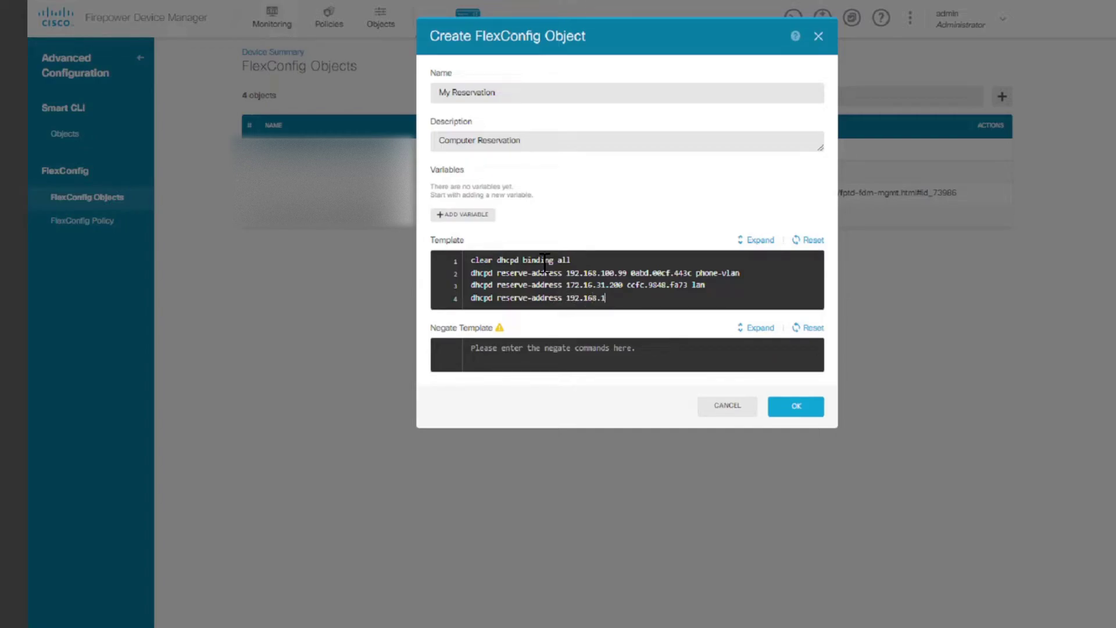
{"action": "type", "text": "00"}
{"action": "type", "text": ".1"}
{"action": "type", "text": "23"}
{"action": "type", "text": " 0abd"}
{"action": "type", "text": ".00"}
{"action": "type", "text": "cd."}
{"action": "type", "text": "44"}
{"action": "type", "text": "4"}
{"action": "type", "text": "8"}
{"action": "type", "text": "pho"}
{"action": "key", "text": "BackSpace"}
{"action": "key", "text": "BackSpace"}
{"action": "key", "text": "BackSpace"}
{"action": "type", "text": "vlan "}
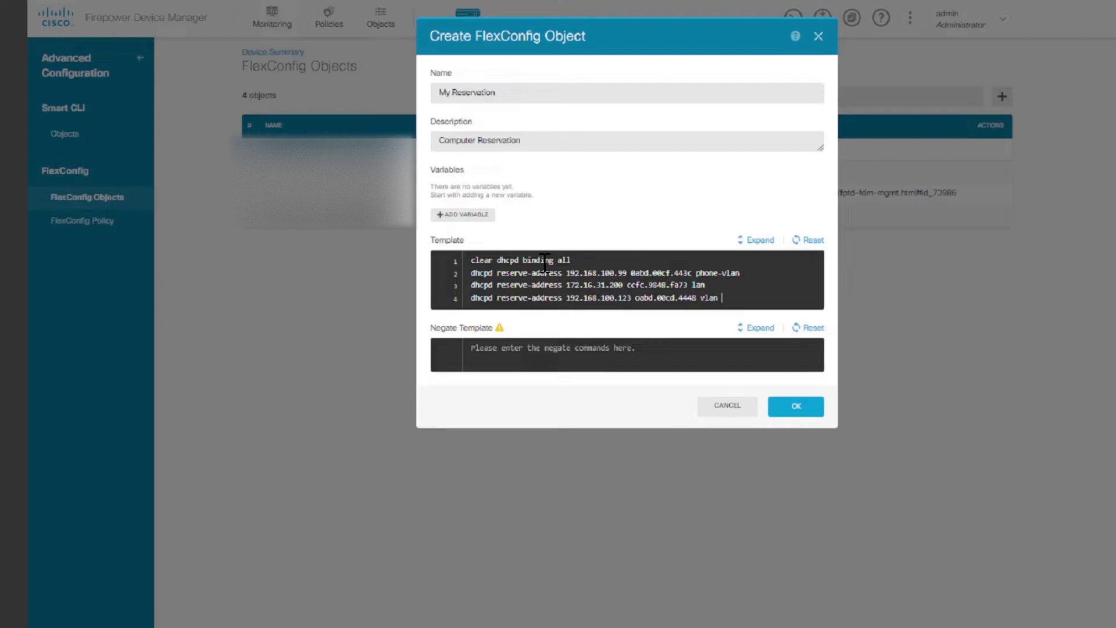
{"action": "type", "text": "400"}
Make Negate Template line 1 'no' plus the copied 192.168.100.99 reservation line.
{"action": "left_click", "coordinate": [536, 352]}
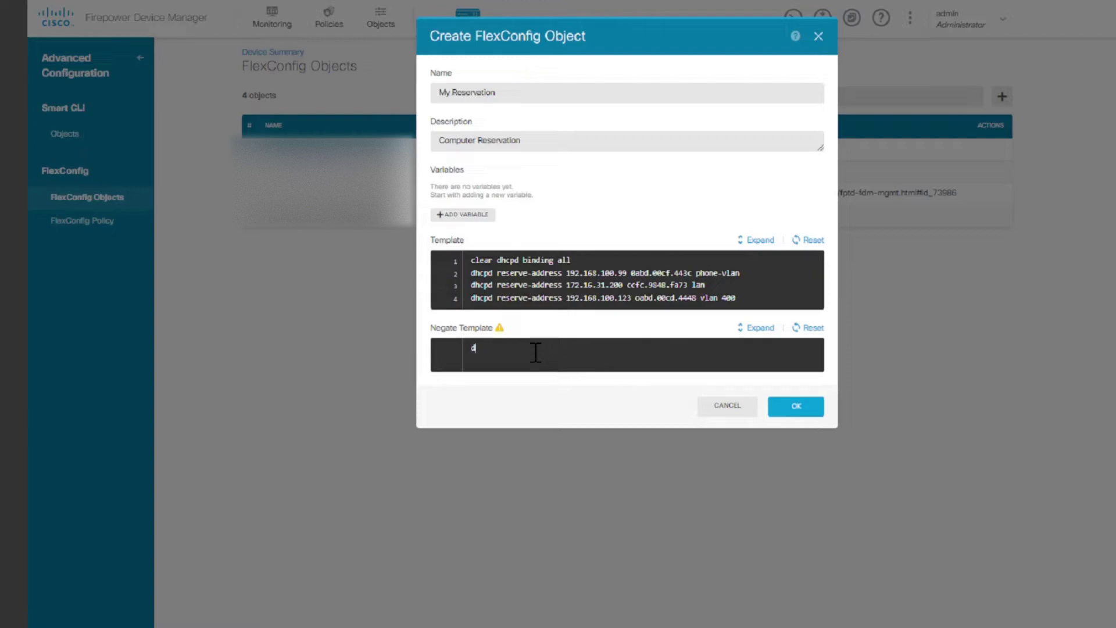
{"action": "type", "text": "dhcpd reserve"}
{"action": "key", "text": "BackSpace"}
{"action": "key", "text": "BackSpace"}
{"action": "key", "text": "BackSpace"}
{"action": "key", "text": "BackSpace"}
{"action": "key", "text": "BackSpace"}
{"action": "key", "text": "BackSpace"}
{"action": "key", "text": "BackSpace"}
{"action": "key", "text": "BackSpace"}
{"action": "key", "text": "BackSpace"}
{"action": "key", "text": "BackSpace"}
{"action": "key", "text": "BackSpace"}
{"action": "key", "text": "BackSpace"}
{"action": "key", "text": "BackSpace"}
{"action": "type", "text": "no"}
{"action": "left_click_drag", "start_coordinate": [468, 271], "coordinate": [750, 275]}
{"action": "right_click", "coordinate": [716, 275]}
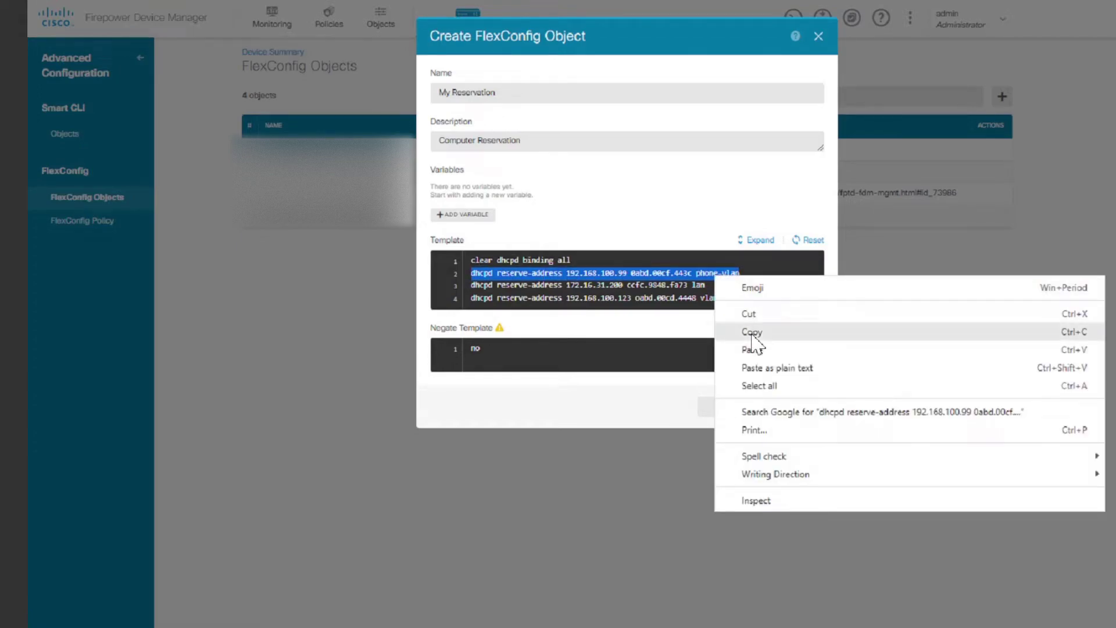
{"action": "left_click", "coordinate": [752, 333]}
{"action": "left_click", "coordinate": [531, 345]}
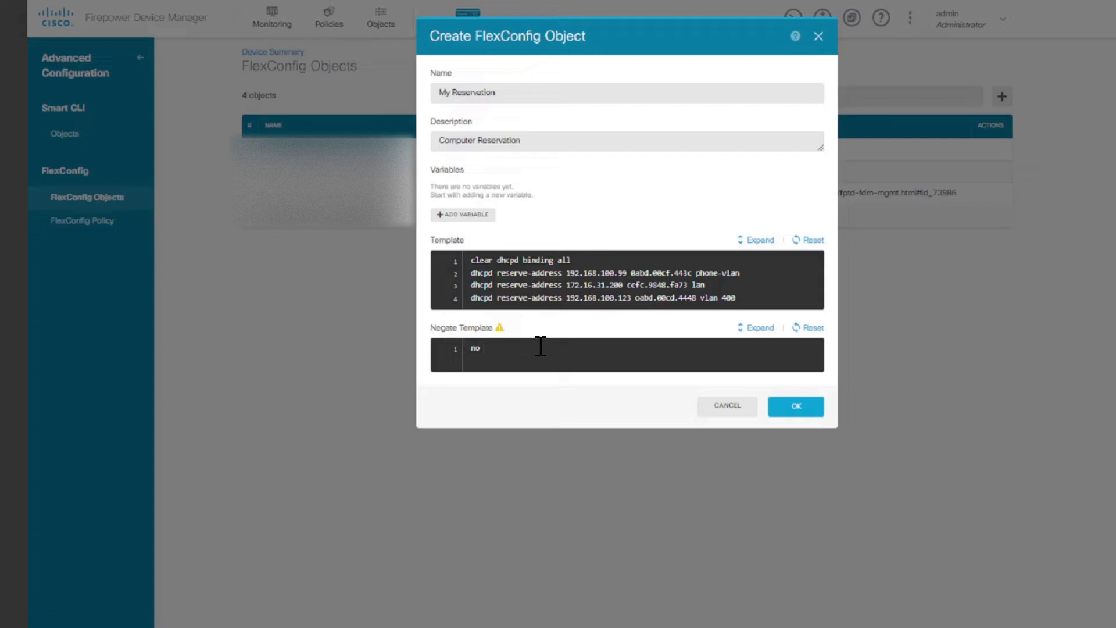
{"action": "key", "text": "ctrl+v"}
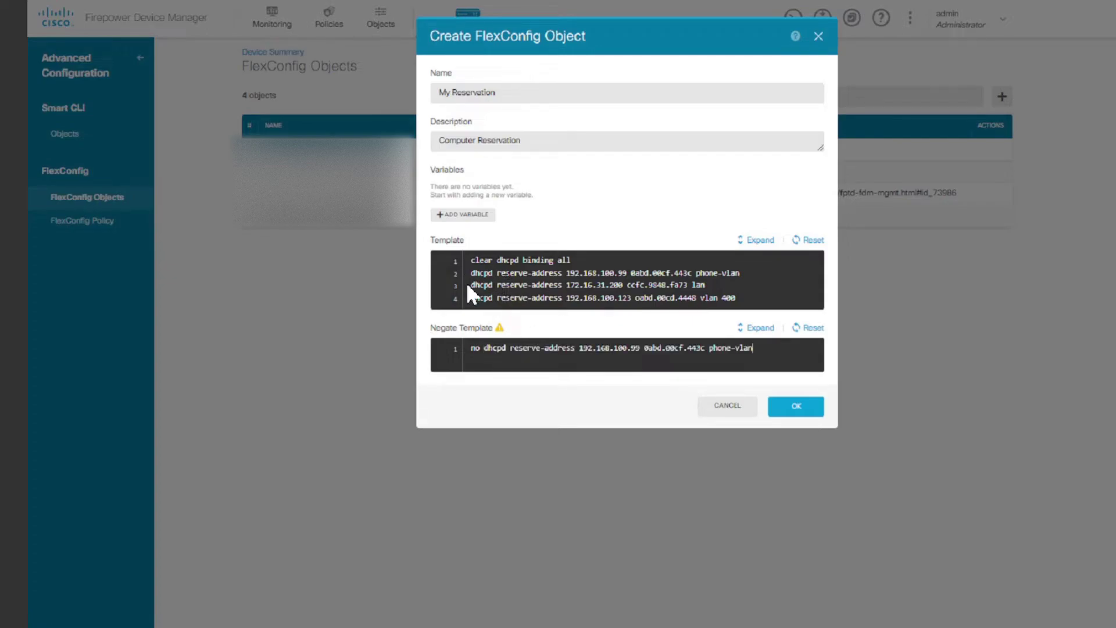
Add a second negate line: 'no' plus the 172.16.31.200 reservation line.
{"action": "key", "text": "Return"}
{"action": "type", "text": "no"}
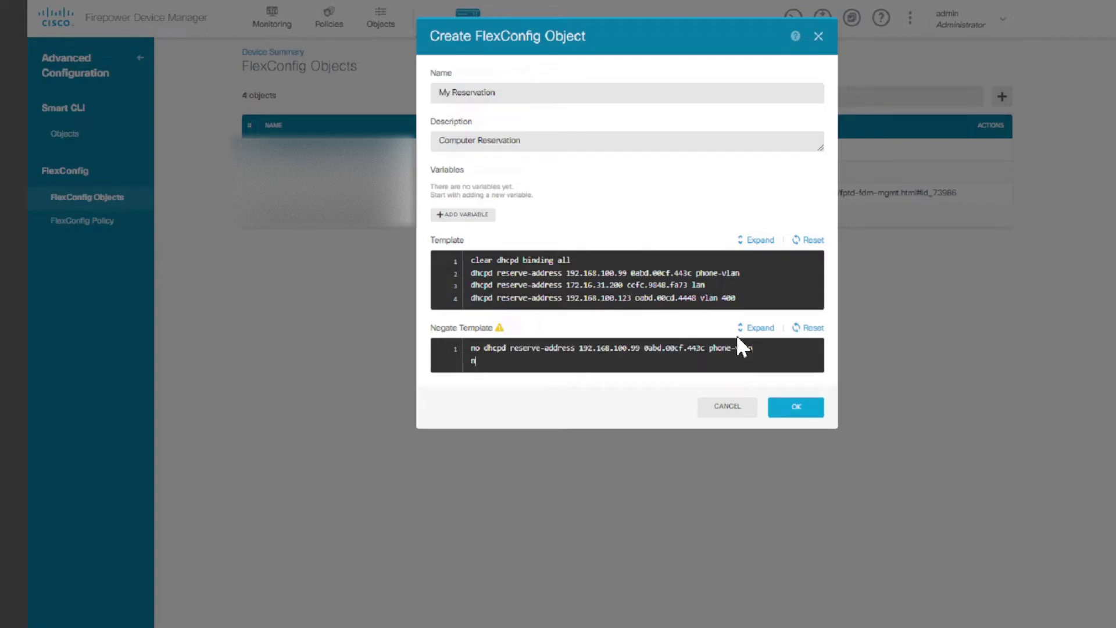
{"action": "double_click", "coordinate": [475, 285]}
{"action": "left_click", "coordinate": [475, 286]}
{"action": "left_click_drag", "start_coordinate": [475, 287], "coordinate": [715, 290]}
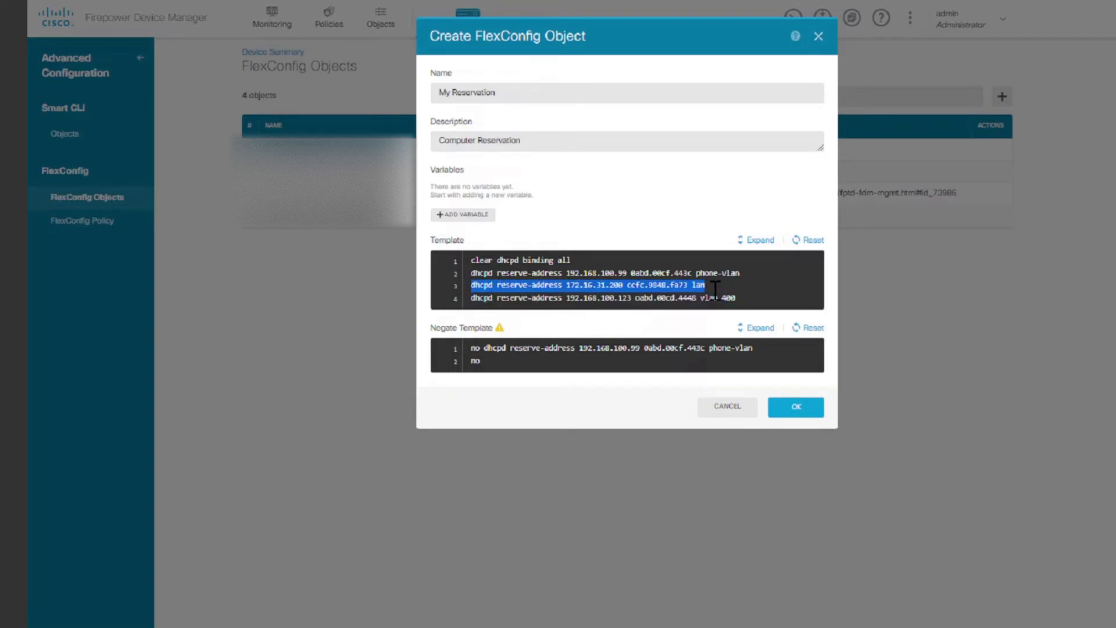
{"action": "left_click", "coordinate": [578, 360]}
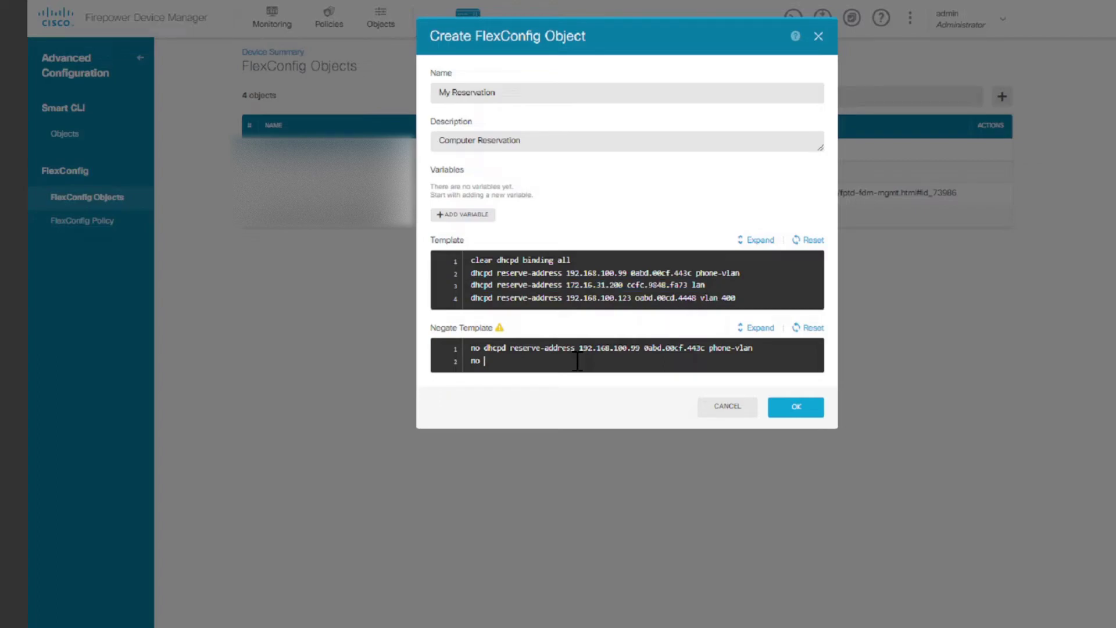
{"action": "type", "text": "no"}
{"action": "key", "text": "ctrl+v"}
Add a third negate line: 'no' plus the 192.168.100.123 vlan 400 reservation line.
{"action": "key", "text": "Return"}
{"action": "type", "text": "no"}
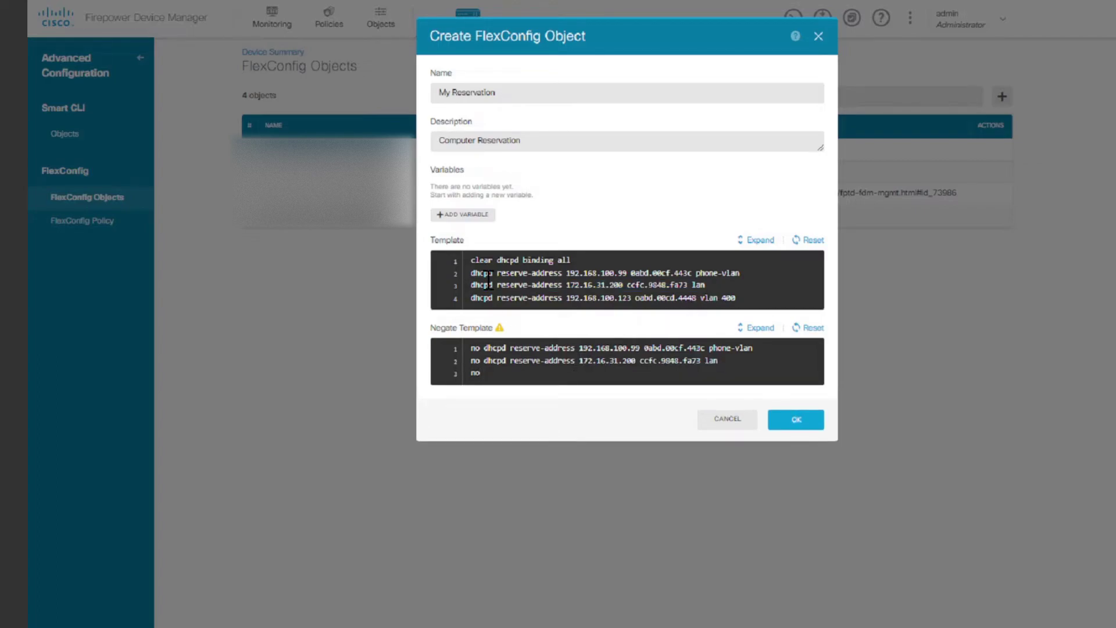
{"action": "left_click_drag", "start_coordinate": [471, 298], "coordinate": [743, 297]}
{"action": "key", "text": "ctrl+c"}
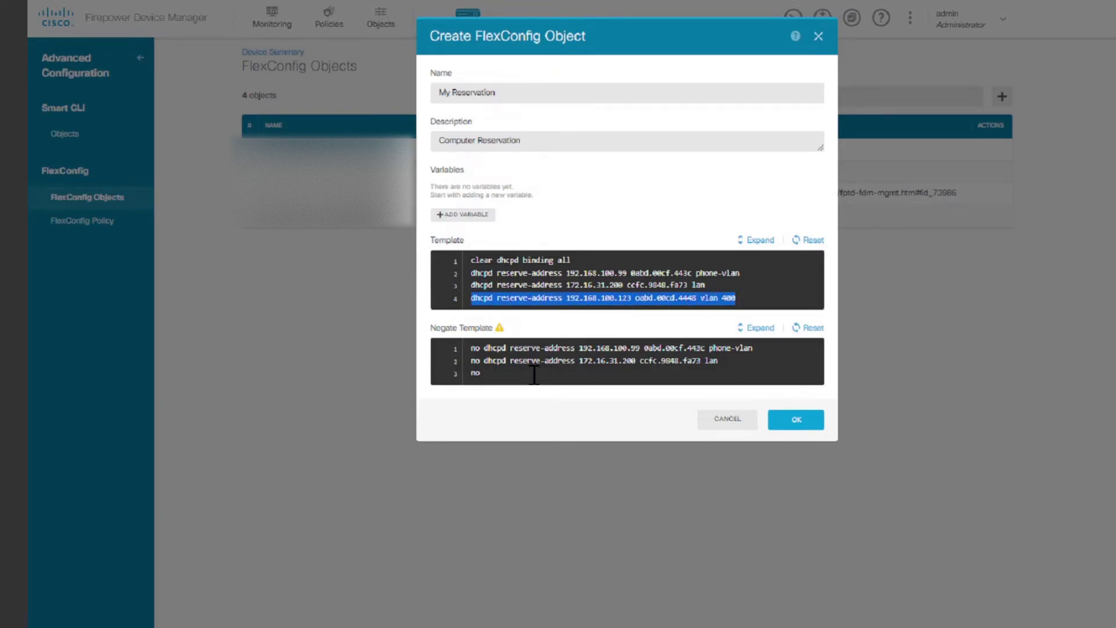
{"action": "left_click", "coordinate": [535, 375]}
{"action": "key", "text": "ctrl+v"}
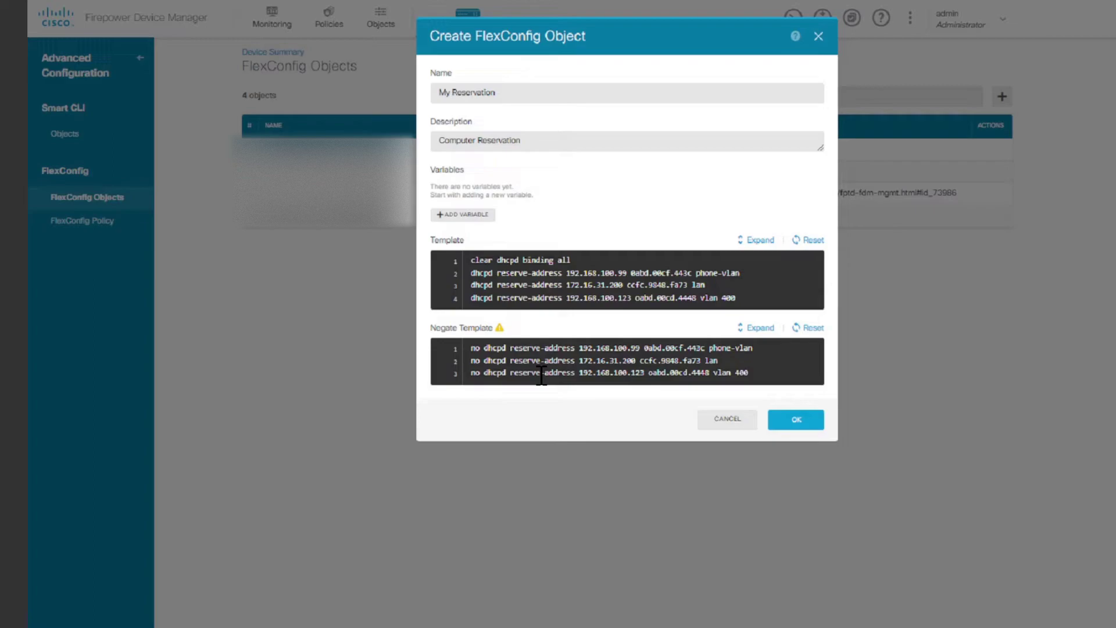
{"action": "key", "text": "Return"}
Enter 'clear dhcpd binding all' as the fourth Negate Template line.
{"action": "type", "text": "clear"}
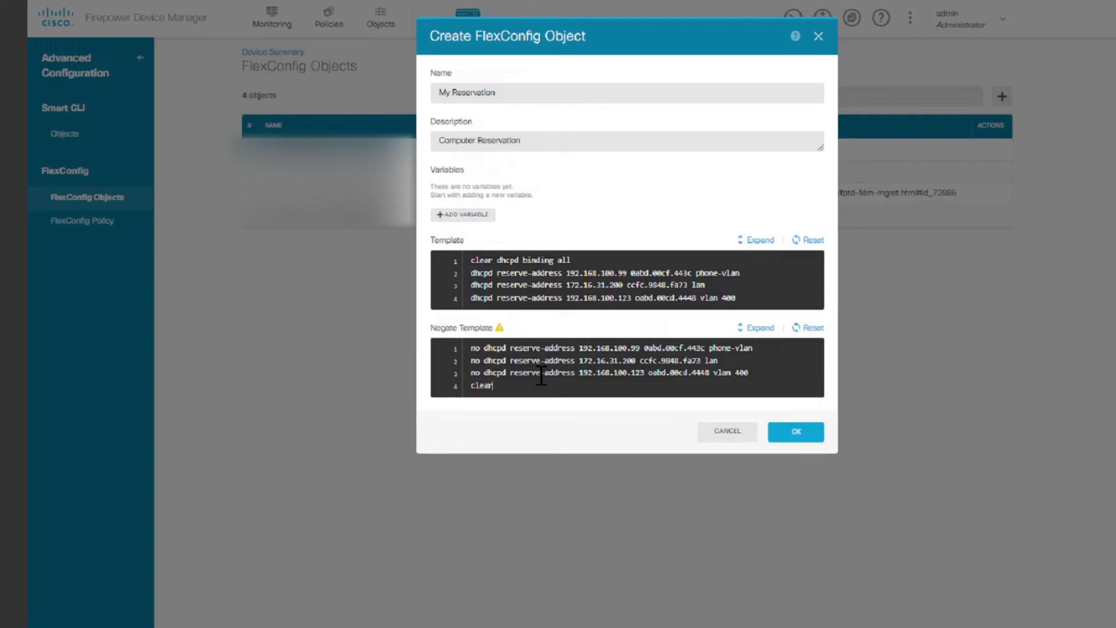
{"action": "type", "text": " dhcpd"}
{"action": "key", "text": "BackSpace"}
{"action": "key", "text": "BackSpace"}
{"action": "type", "text": "pd binding all"}
Rename the object to My_Reservation by replacing the space with an underscore.
{"action": "left_click", "coordinate": [451, 92]}
{"action": "key", "text": "BackSpace"}
{"action": "type", "text": "_"}
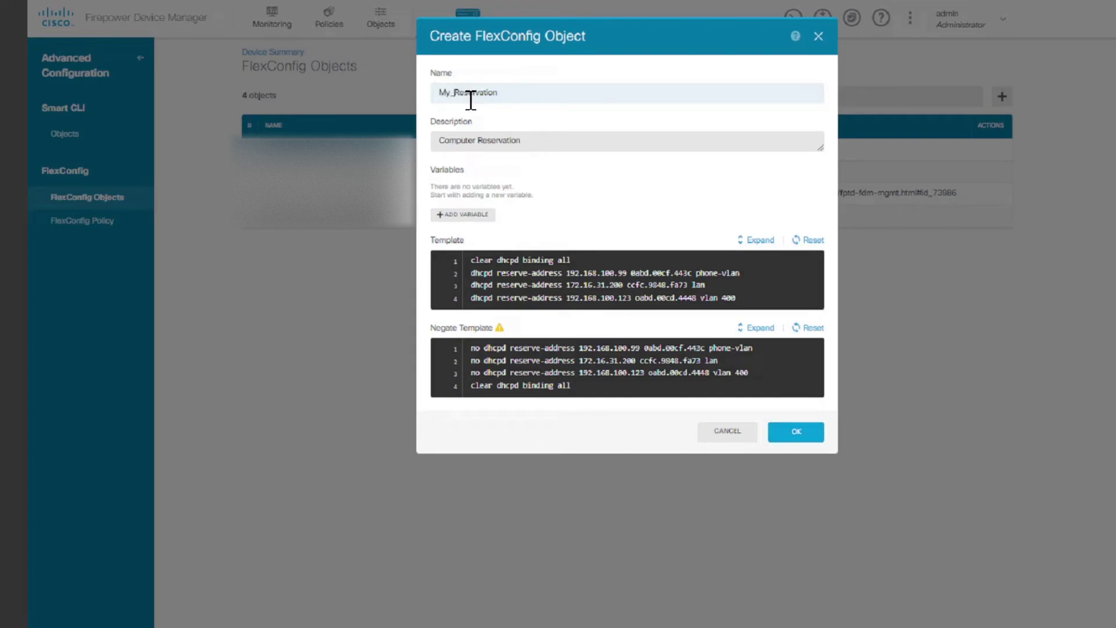
Save My_Reservation and add it to the FlexConfig Policy group list.
{"action": "left_click", "coordinate": [796, 433]}
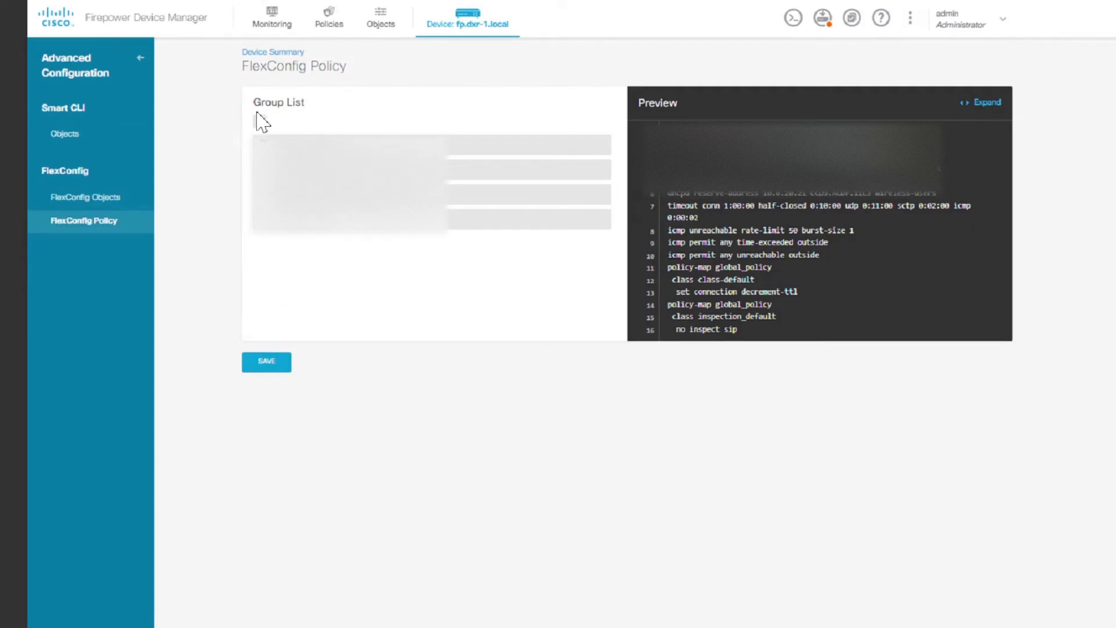
{"action": "left_click", "coordinate": [260, 122]}
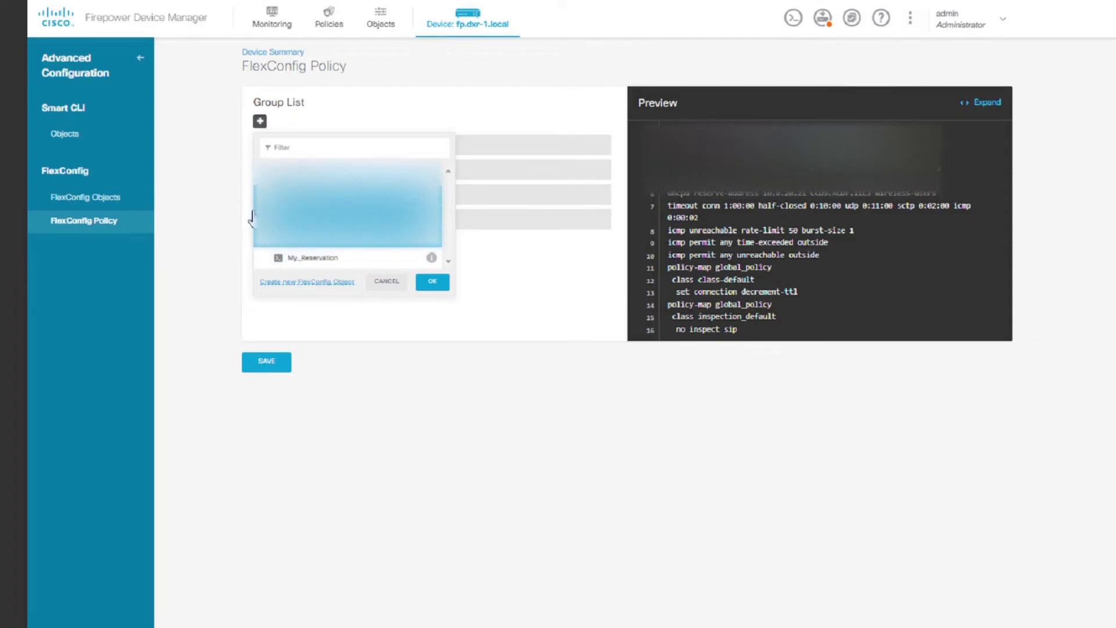
{"action": "left_click", "coordinate": [347, 260]}
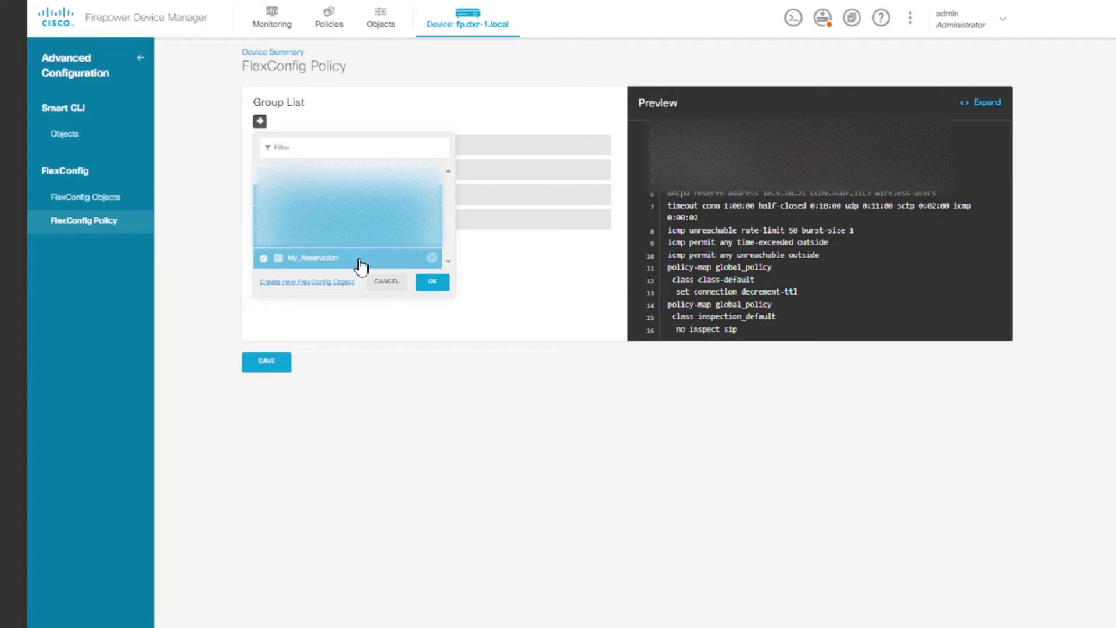
{"action": "left_click", "coordinate": [440, 284]}
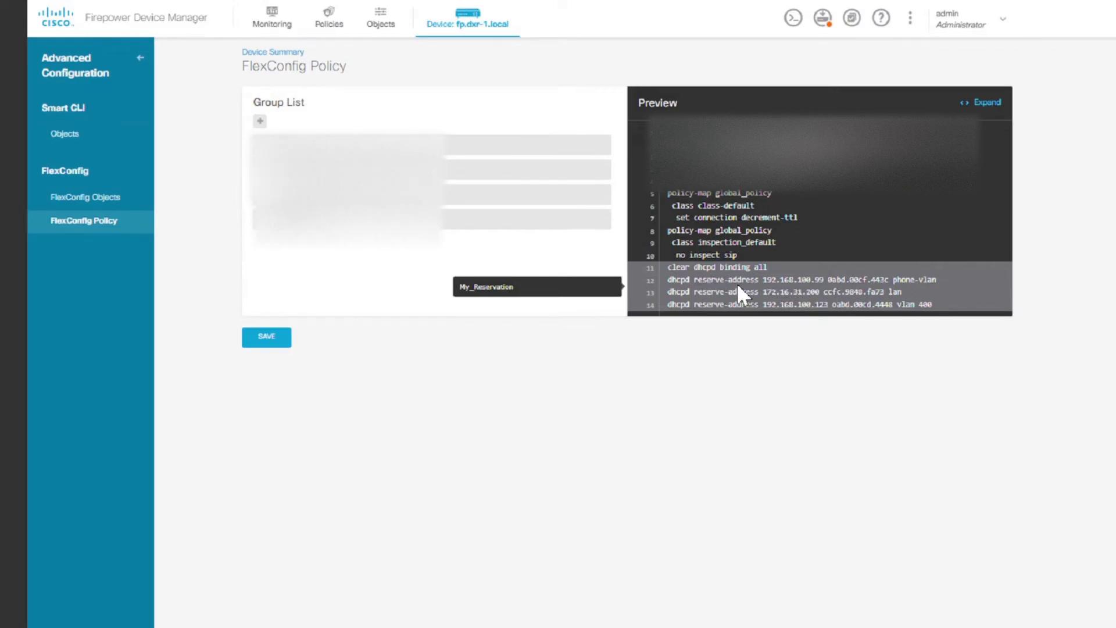
Save the FlexConfig policy with My_Reservation, then check the pending-changes diff and cancel without deploying.
{"action": "left_click", "coordinate": [272, 342]}
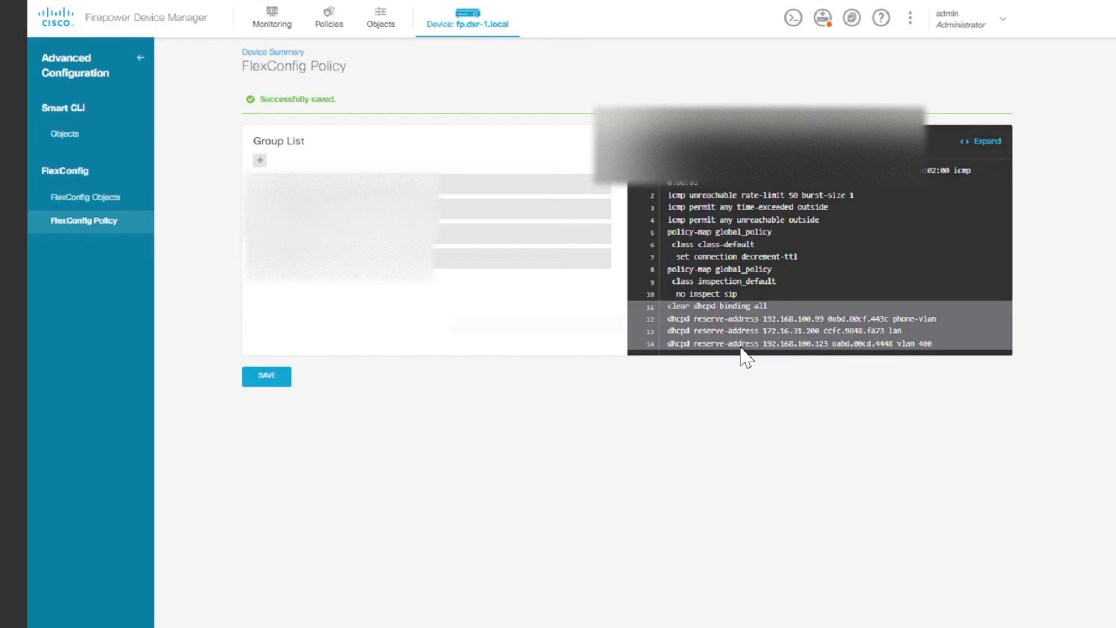
{"action": "left_click", "coordinate": [822, 23]}
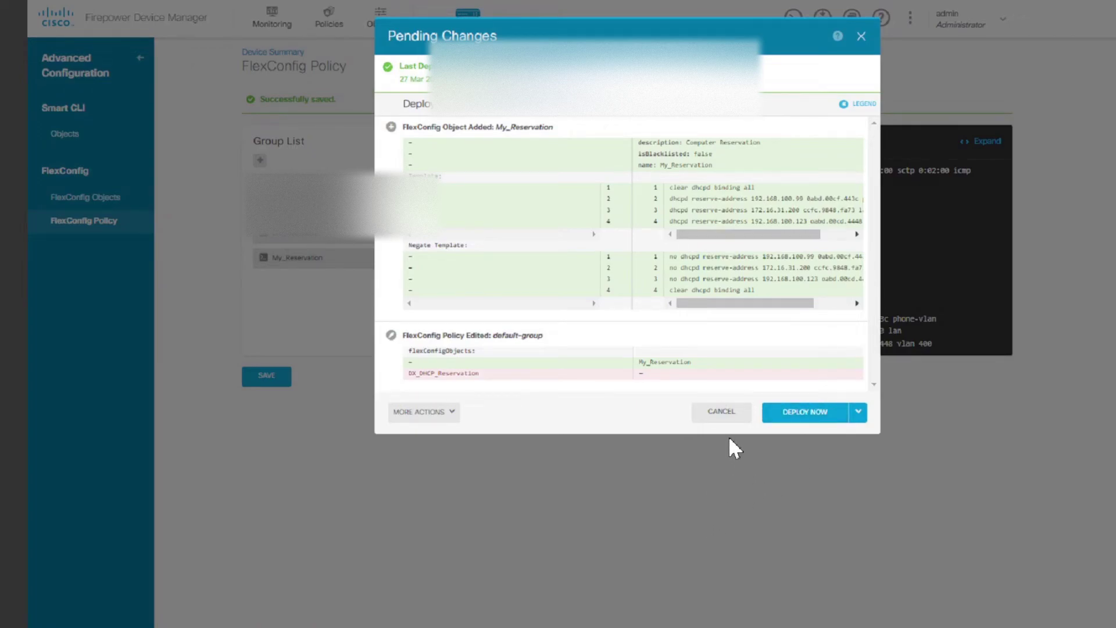
{"action": "left_click", "coordinate": [721, 414]}
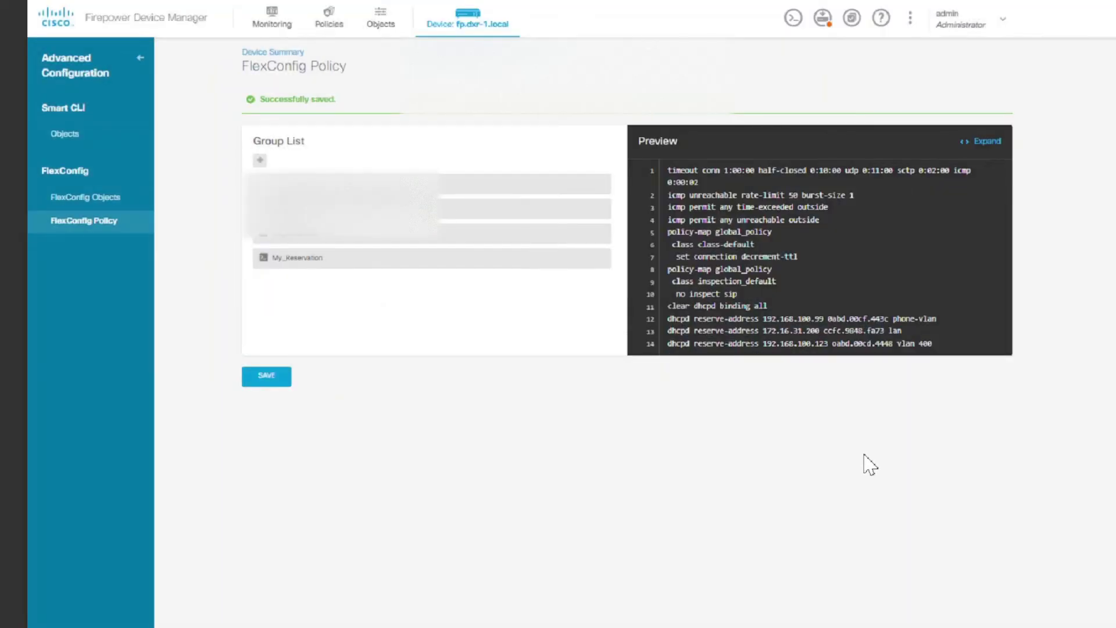